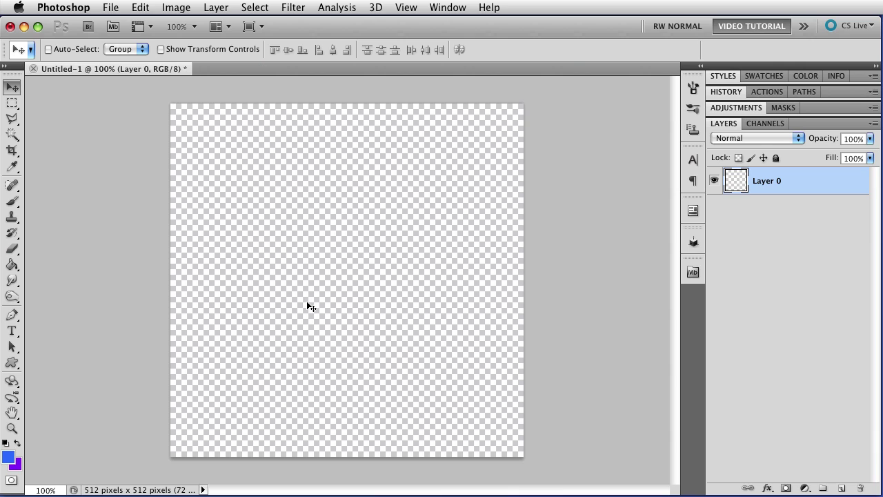
Switch from the Paint Bucket to the Gradient tool.
left_click(11, 265)
left_click(12, 265)
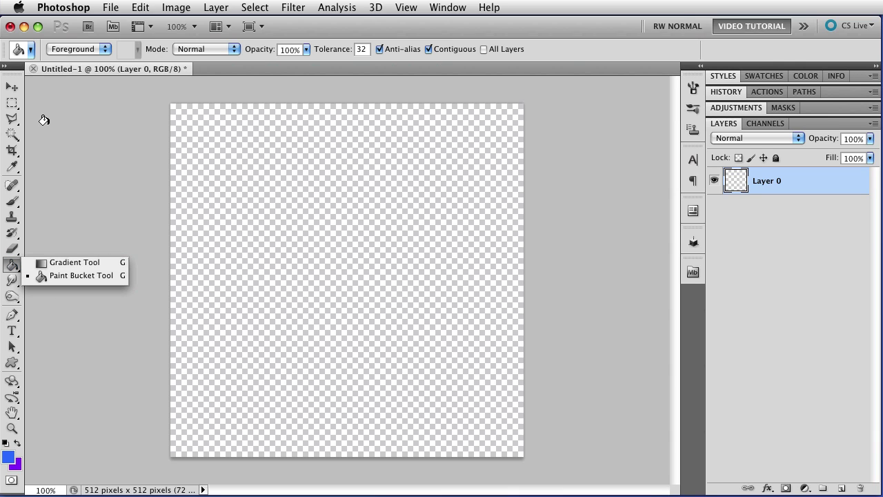
left_click(12, 90)
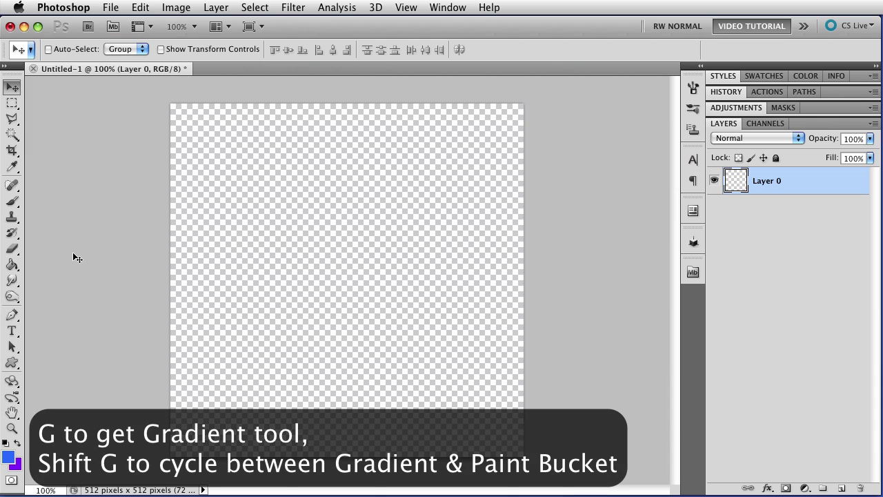
key("g")
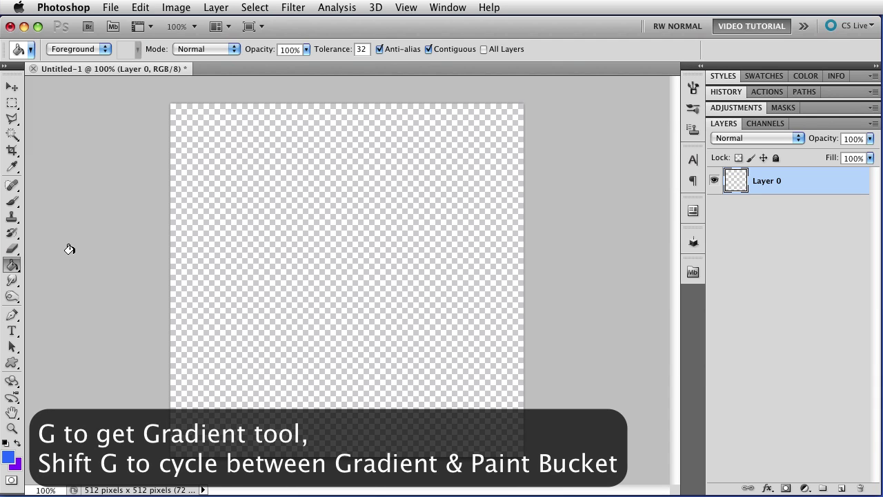
key("shift+g")
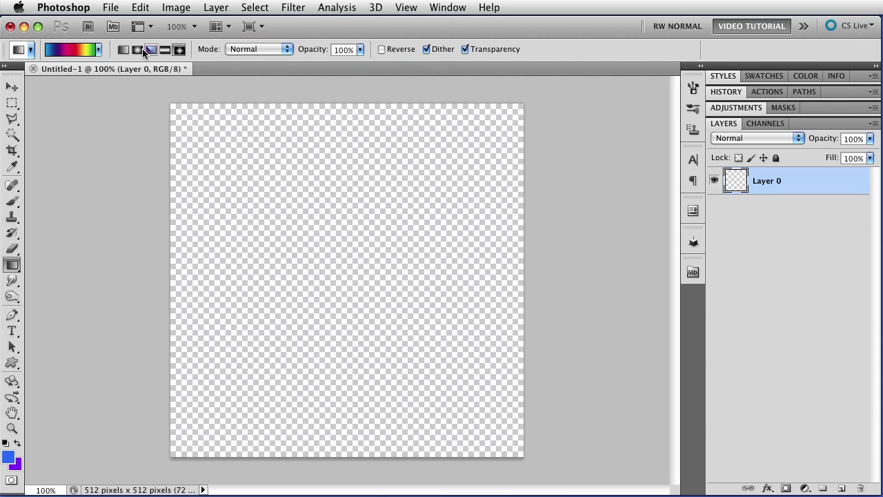
left_click(31, 49)
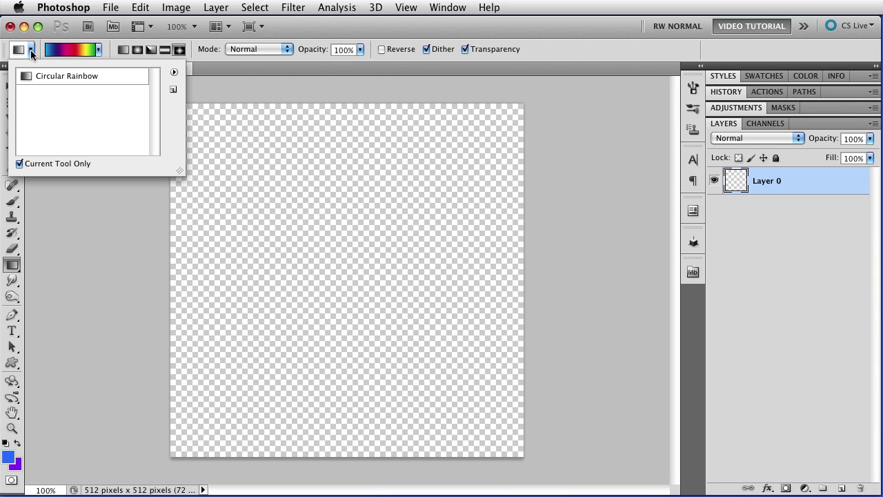
left_click(31, 49)
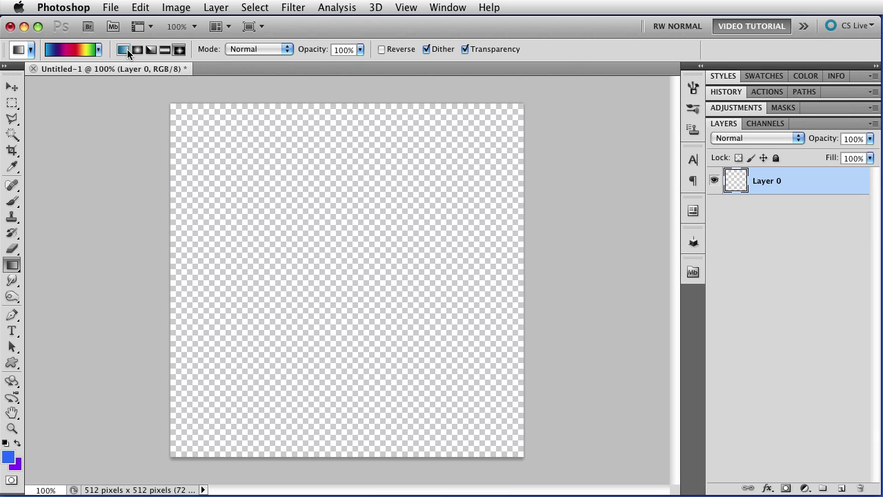
left_click(99, 50)
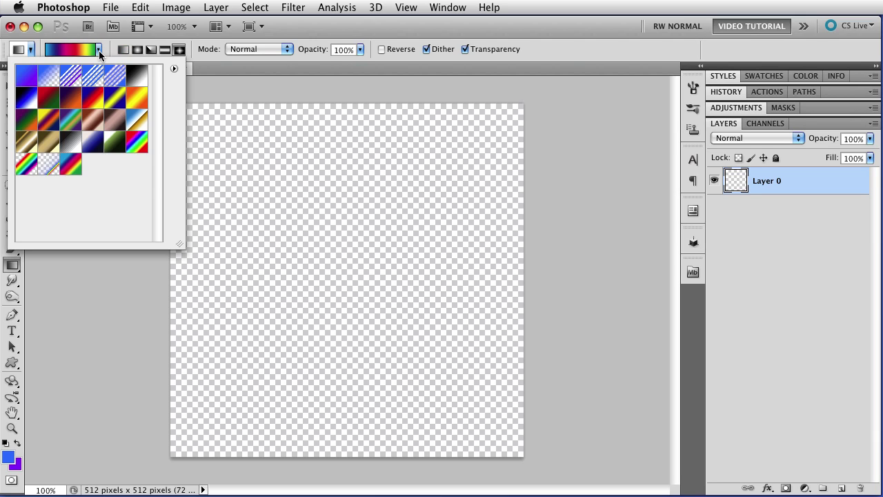
left_click(99, 50)
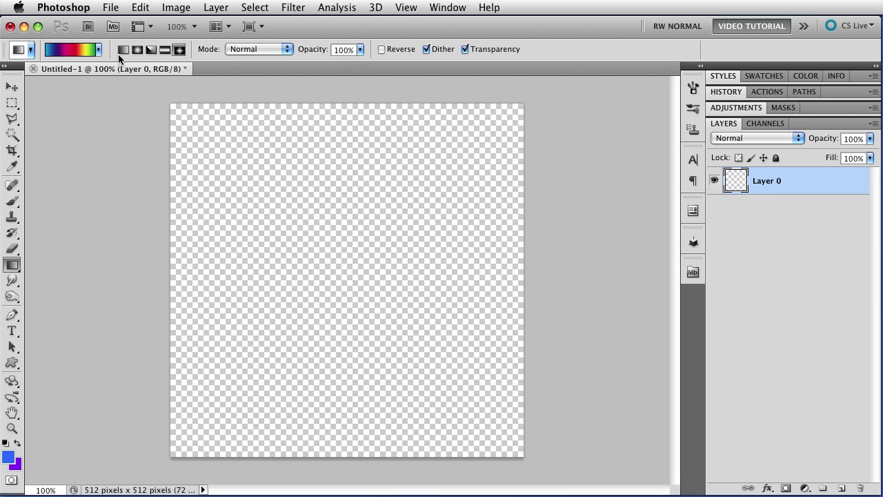
Choose the Linear gradient style and fill Layer 0 with the rainbow gradient, running at a shallow upward slant from left to right.
left_click(177, 51)
left_click(137, 51)
left_click(163, 52)
left_click(123, 52)
left_click_drag(231, 261, 460, 188)
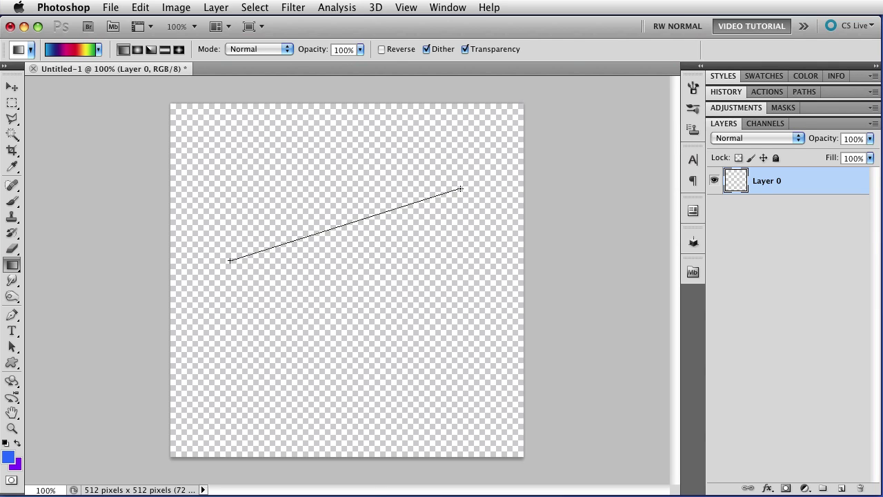
left_click_drag(460, 188, 460, 188)
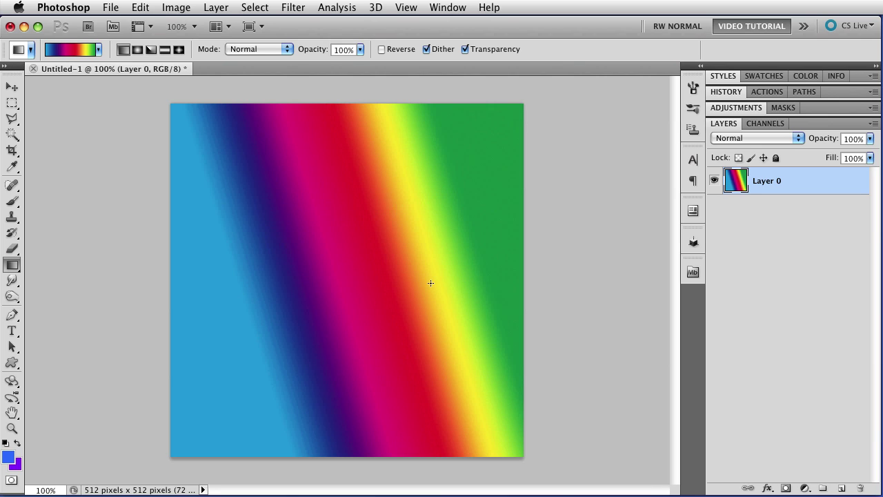
Redraw the linear rainbow gradient in different directions and lengths, ending with a long diagonal from the canvas's upper left to lower right.
left_click_drag(469, 294, 244, 302)
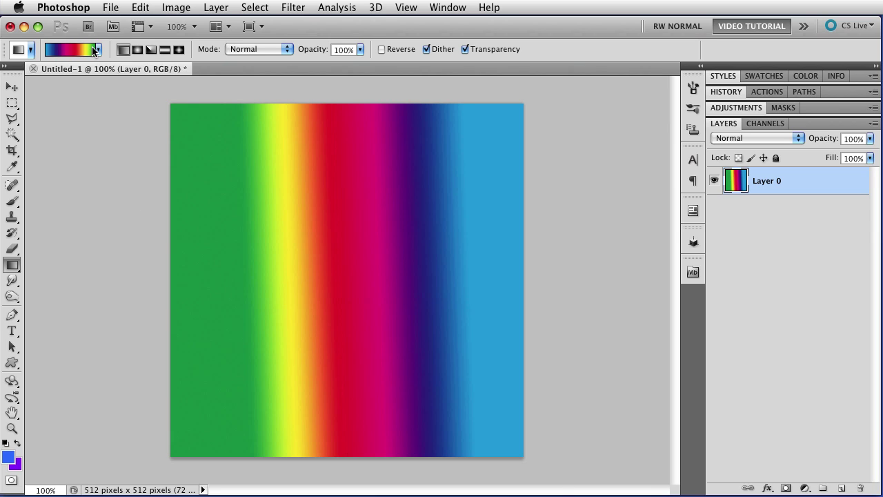
left_click_drag(310, 269, 381, 177)
key("ctrl+z")
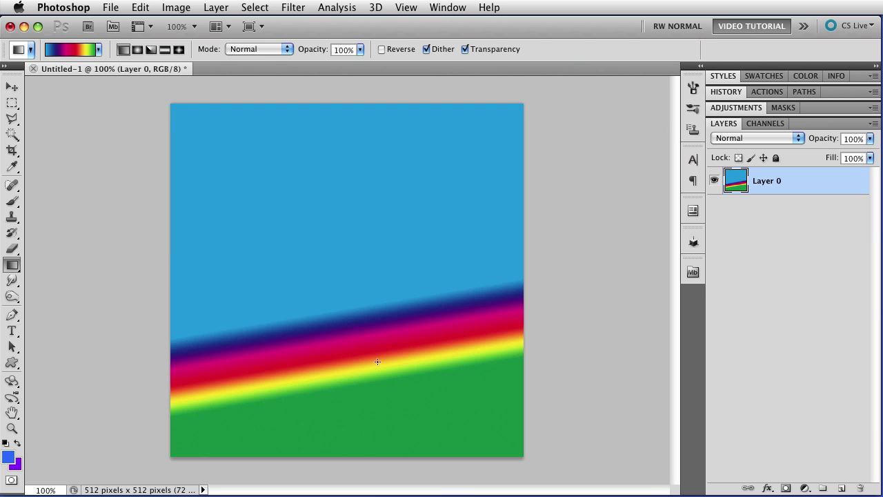
left_click_drag(299, 189, 415, 400)
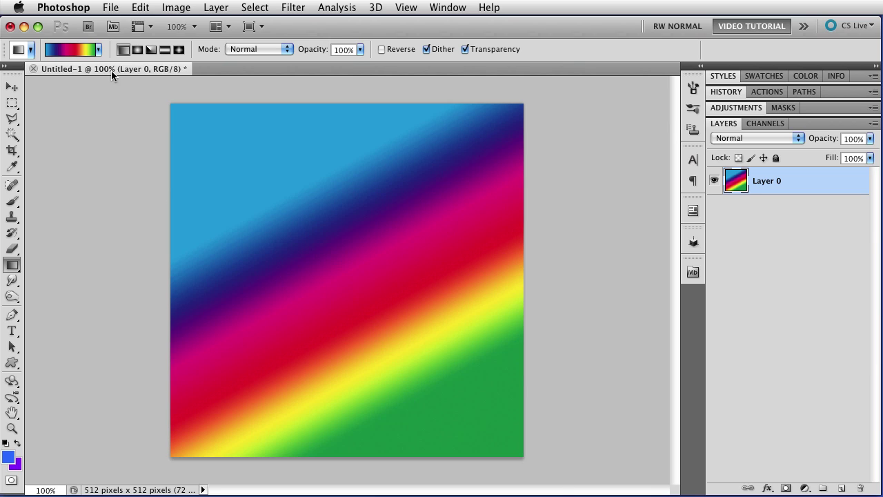
Fill the layer with radial rainbow gradients from several centres, ending with a large one centred near the canvas's lower-left corner.
left_click(134, 51)
left_click_drag(265, 287, 400, 150)
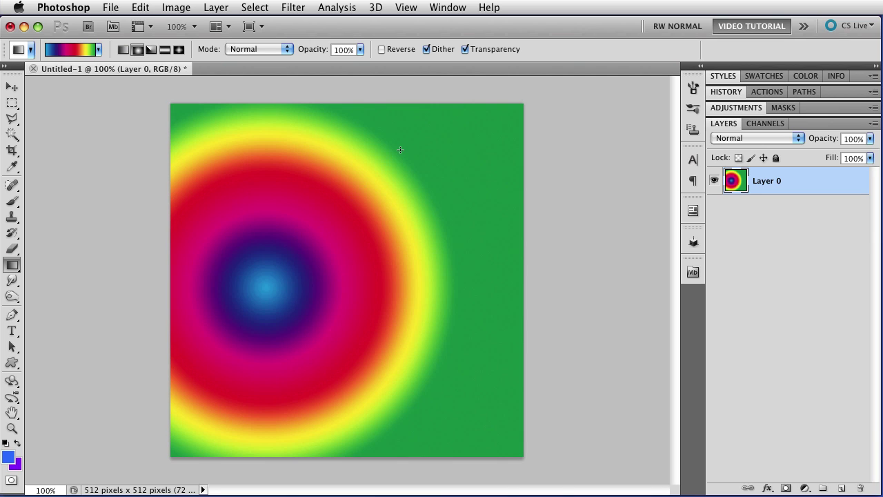
left_click_drag(442, 367, 274, 211)
left_click_drag(224, 402, 453, 183)
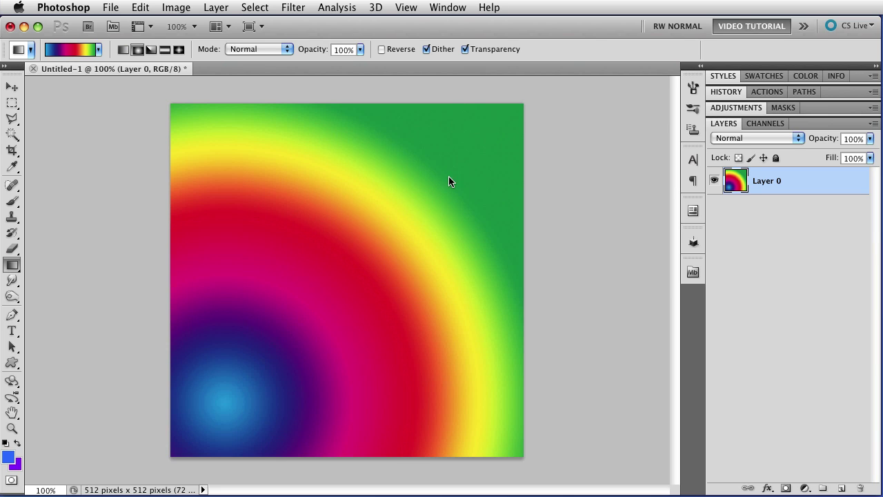
Fill the layer with angle rainbow gradients swept around different centre points, ending with one centred slightly below and left of the canvas middle.
left_click(150, 52)
left_click_drag(278, 286, 397, 182)
left_click_drag(397, 183, 397, 182)
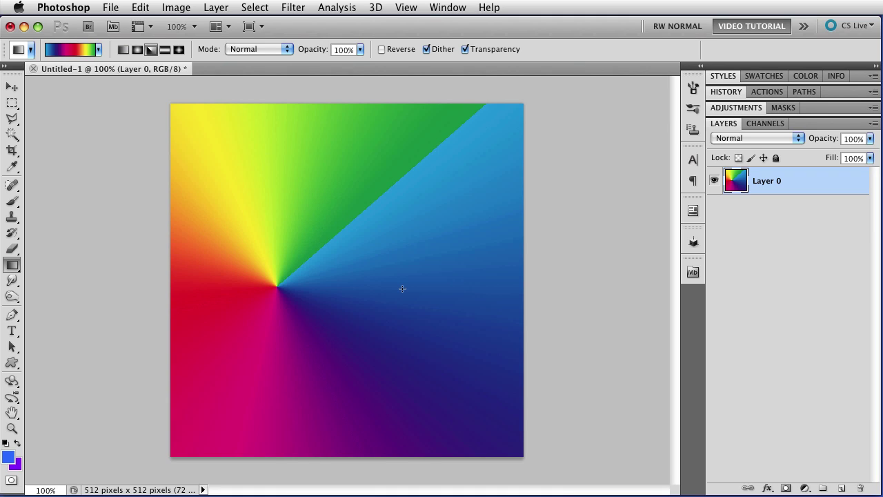
mouse_move(385, 277)
left_mouse_down()
mouse_move(401, 288)
mouse_move(390, 279)
left_mouse_up()
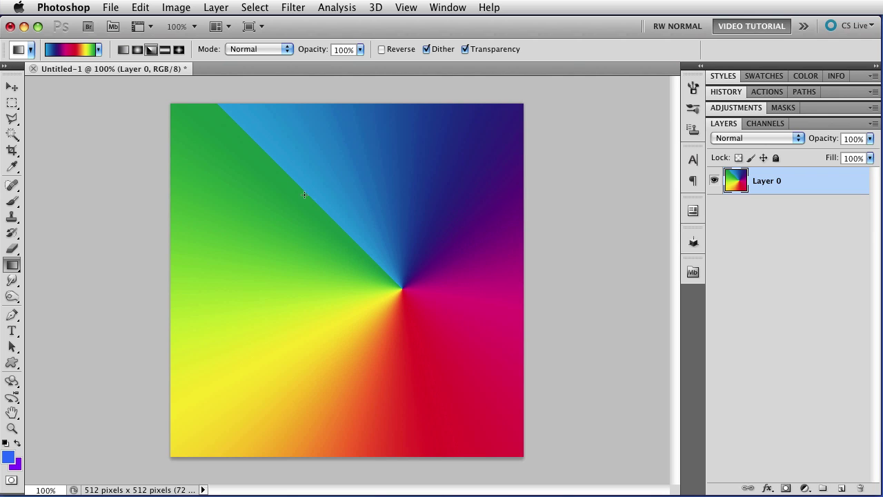
left_click_drag(311, 351, 415, 214)
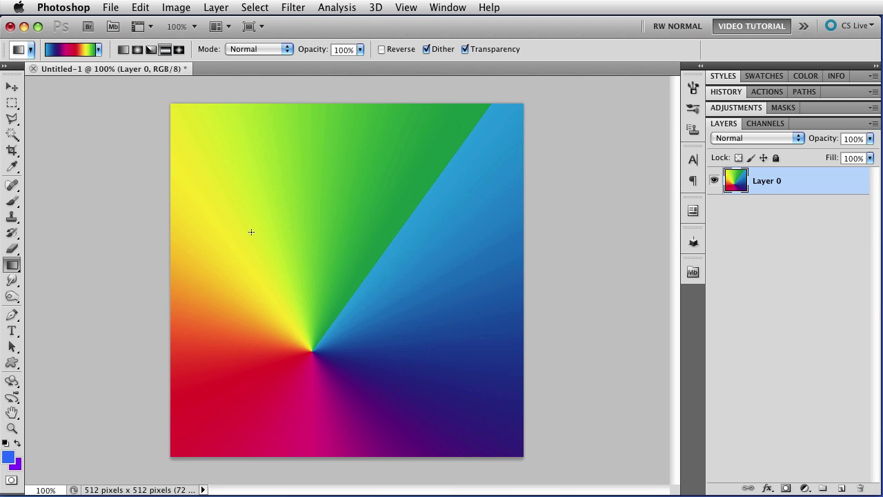
Draw reflected rainbow gradients across the layer, first slanted and wide, finally narrow with nearly vertical bands.
left_click_drag(304, 254, 432, 202)
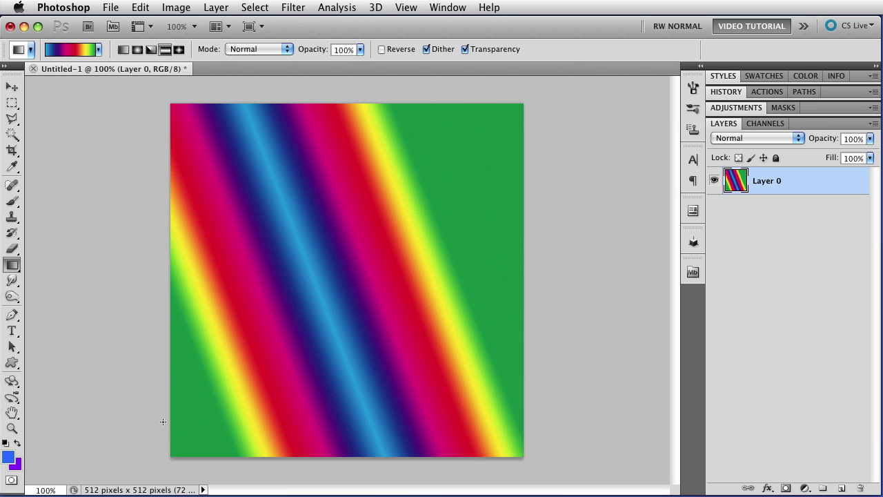
left_click_drag(364, 293, 467, 294)
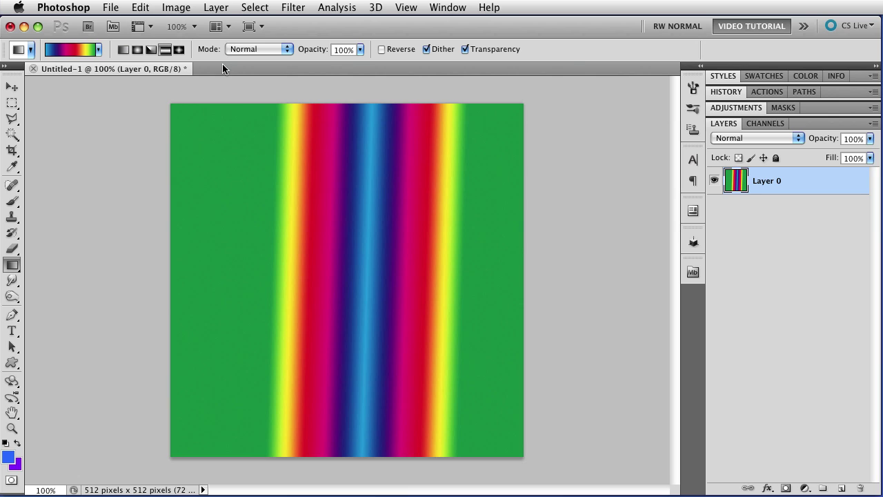
Choose the Diamond gradient style and draw rainbow diamonds of varying size and rotation from points near the middle of the canvas.
left_click(181, 51)
left_click_drag(368, 244, 446, 195)
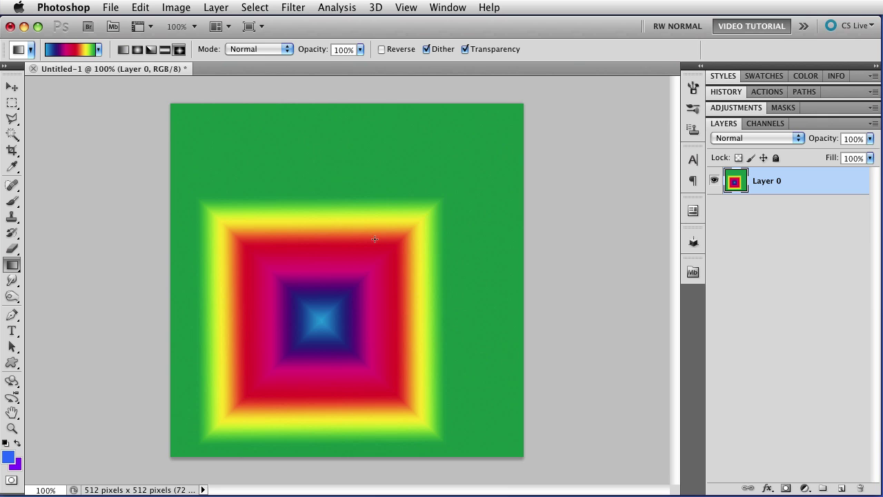
left_click_drag(349, 275, 350, 140)
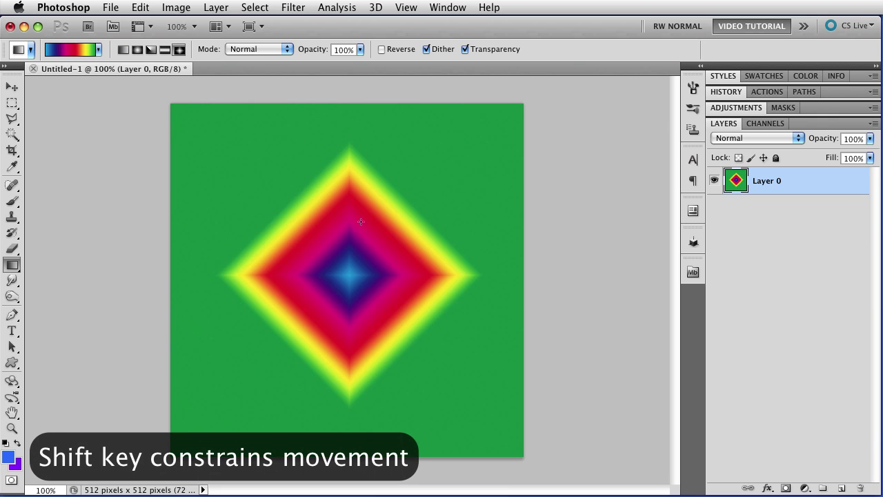
left_click_drag(336, 273, 485, 371)
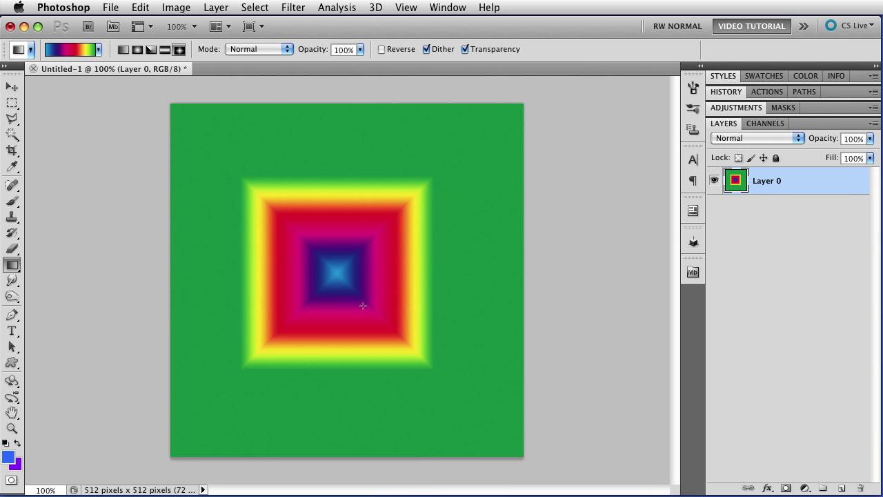
left_click_drag(322, 334, 488, 147)
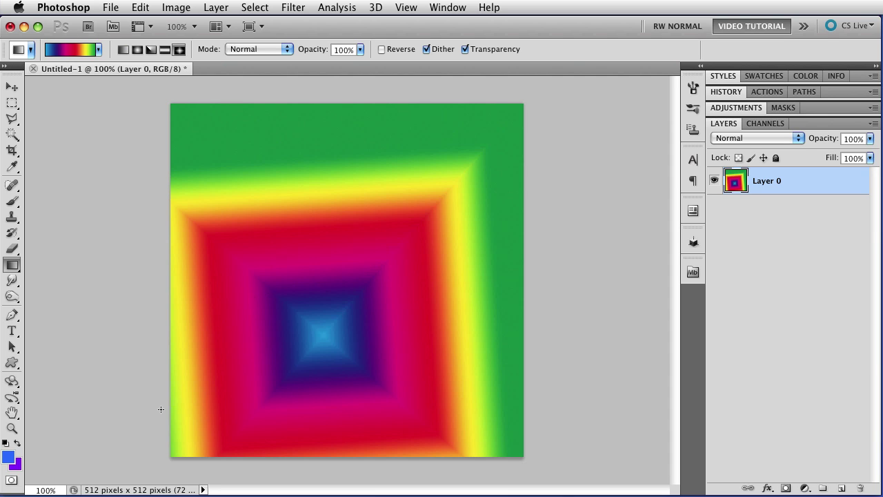
Redraw the diamond gradient beyond the canvas, ending with one that starts outside the lower-left corner and finishes far past the upper-right corner.
left_click_drag(186, 423, 758, 78)
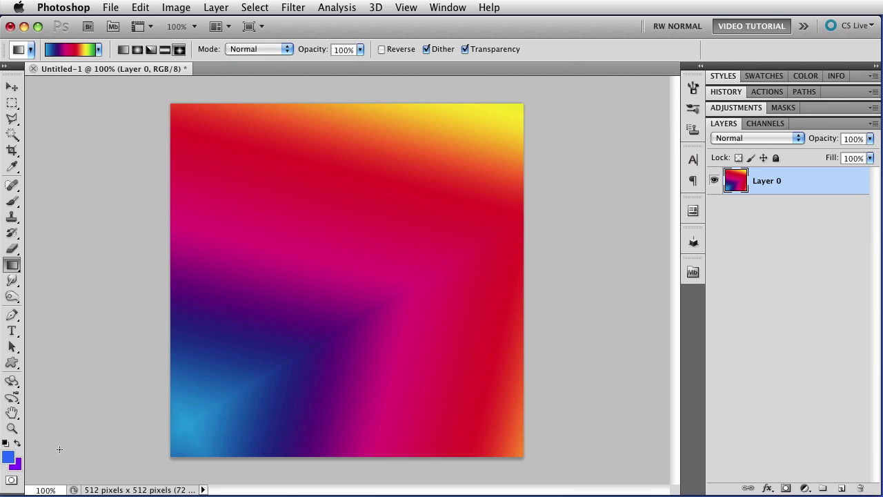
left_click_drag(59, 449, 416, 238)
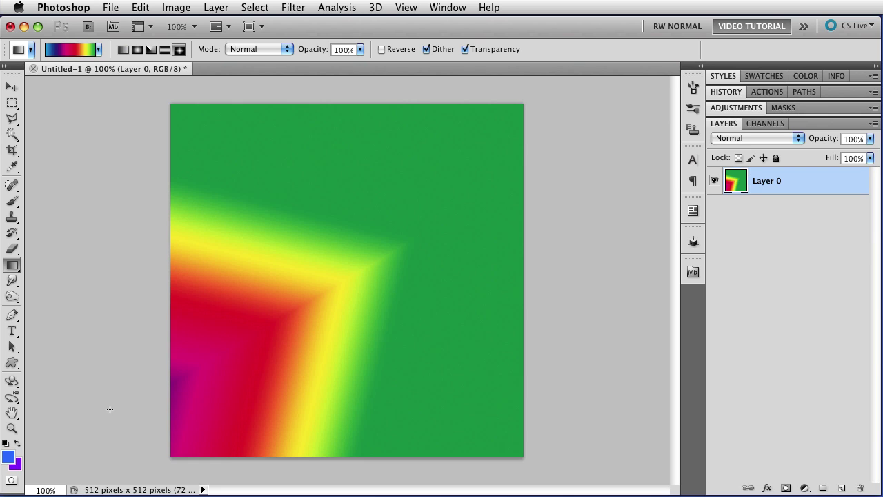
left_click_drag(65, 447, 706, 61)
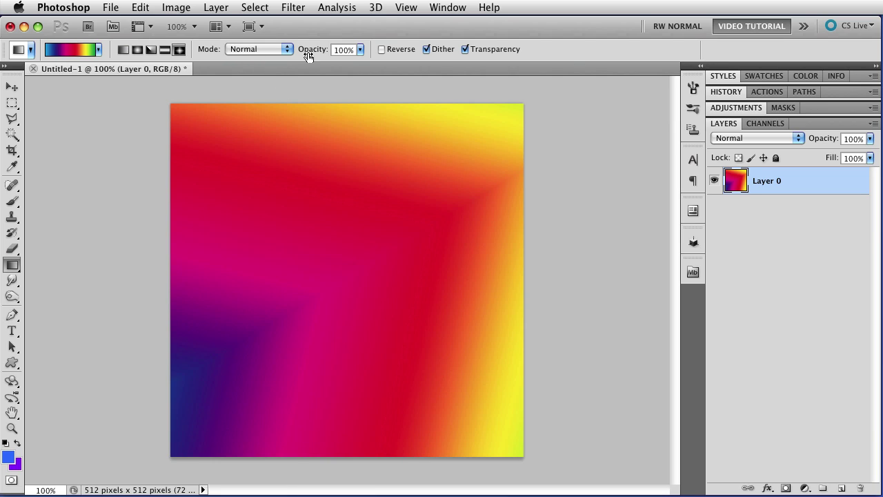
Try a small tilted diamond gradient over the existing fill with the Gradient tool's blending mode set to Screen.
left_click(259, 49)
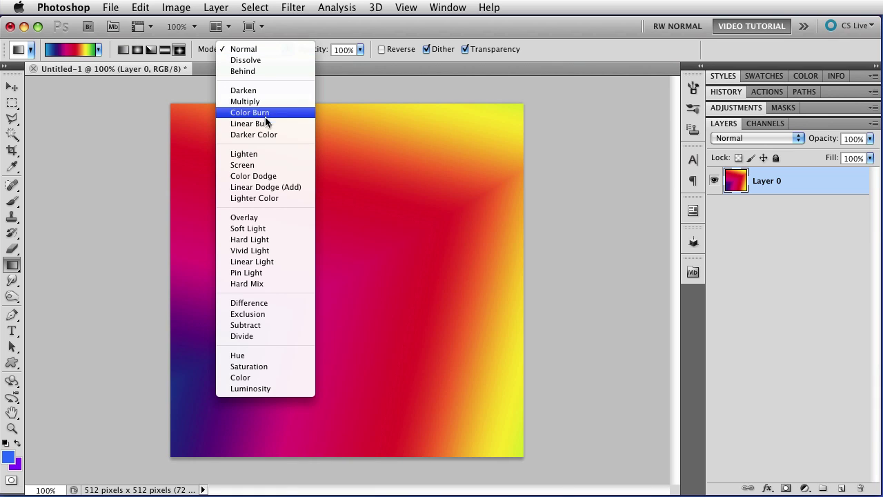
left_click(271, 168)
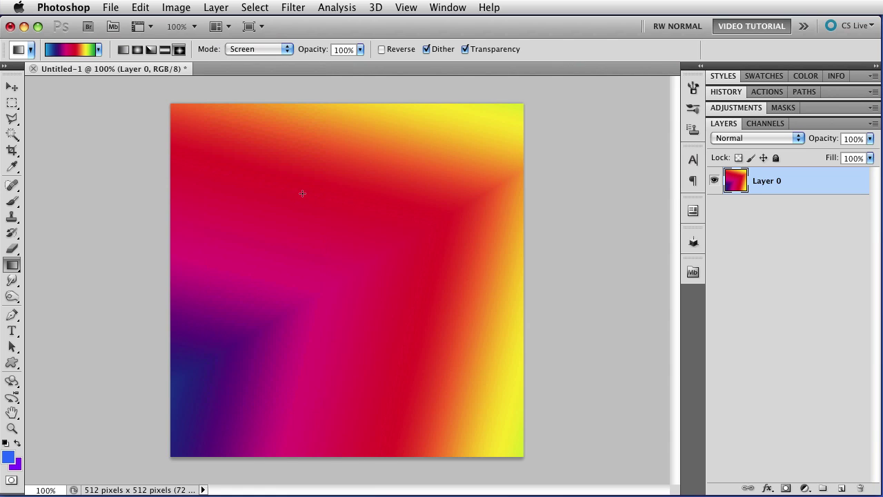
left_click_drag(287, 255, 331, 158)
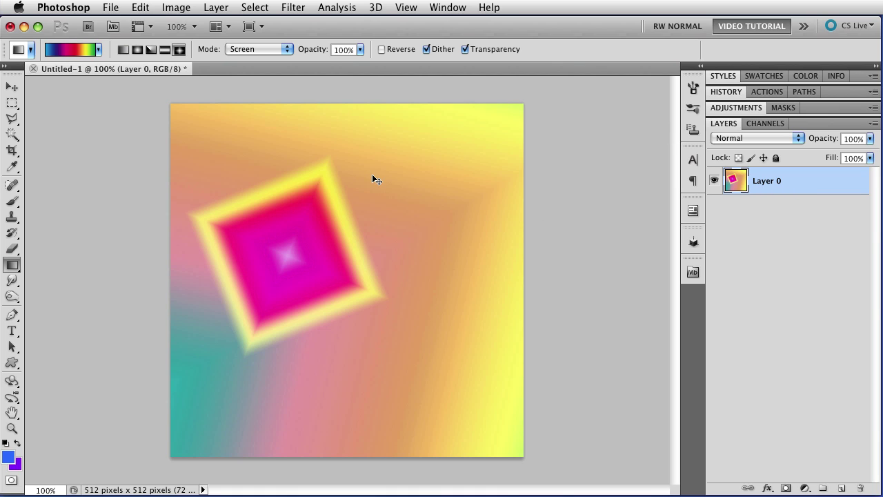
Undo the Screen-mode gradient and set the Gradient tool's blending mode back to Normal.
key("super+z")
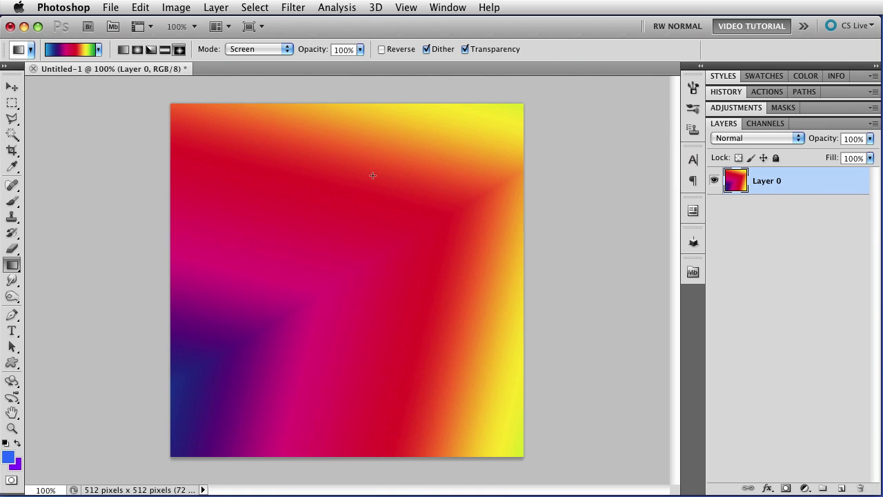
left_click(238, 50)
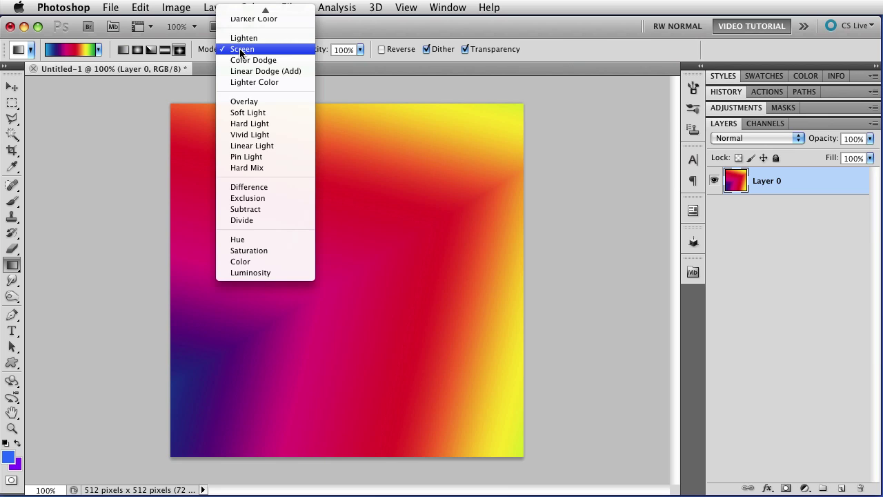
left_click(262, 9)
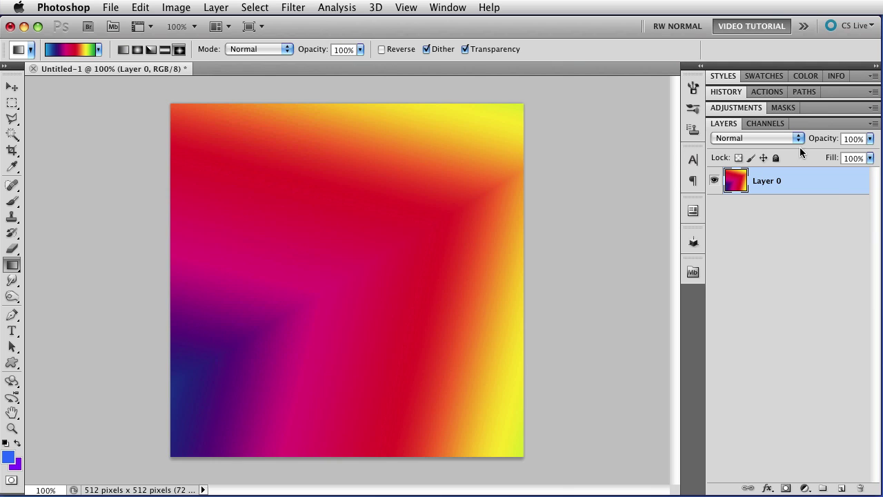
left_click(757, 138)
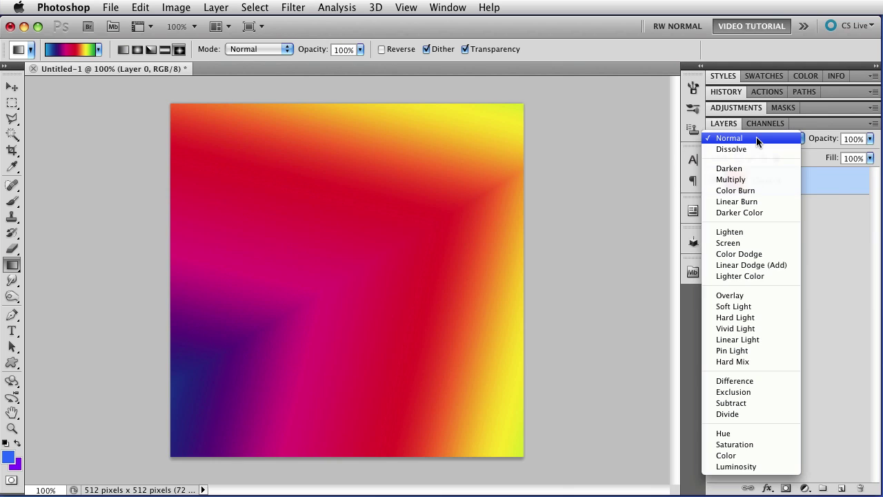
left_click(848, 193)
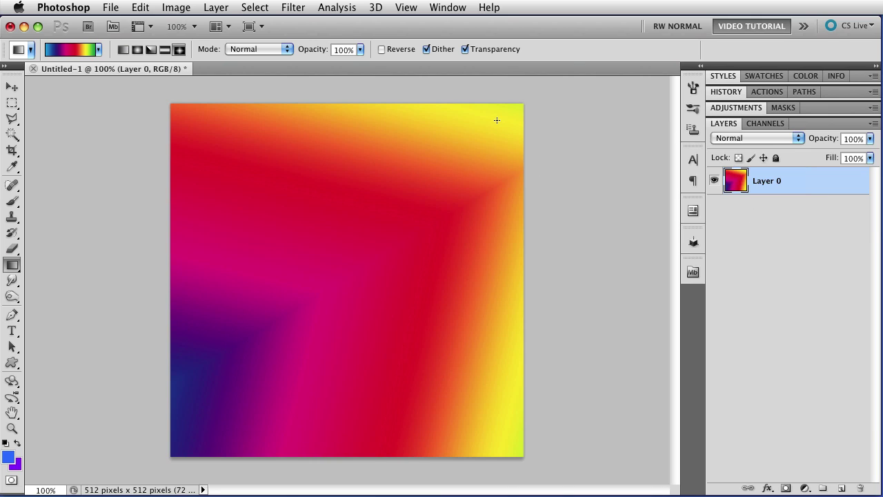
Fill the layer with a reversed rainbow diamond gradient from slightly left of the canvas centre, and turn Reverse back off.
left_click(382, 49)
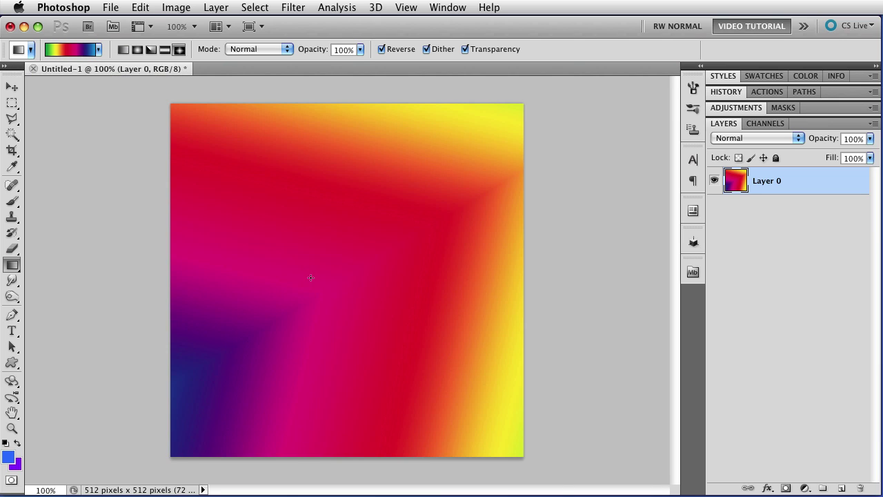
left_click_drag(310, 277, 384, 185)
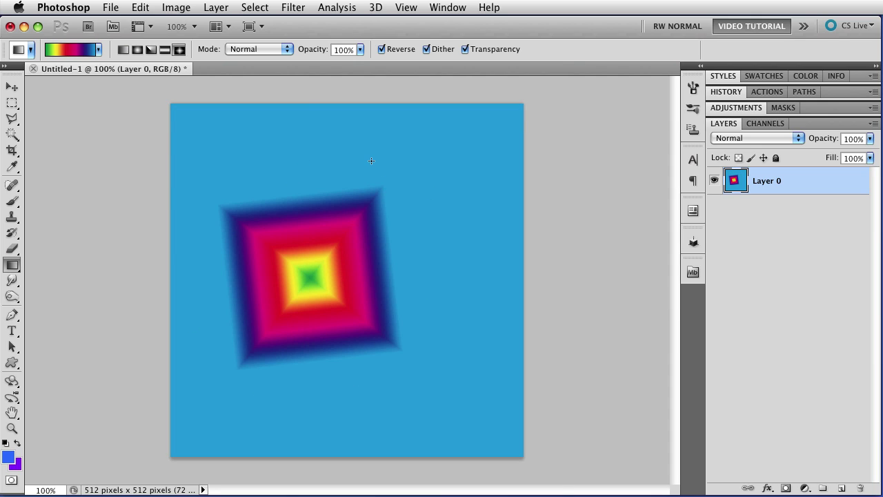
left_click(382, 49)
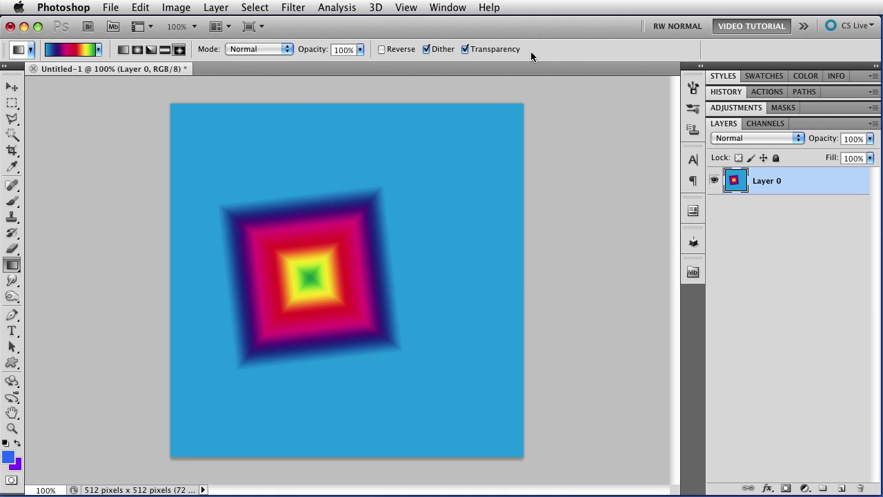
Add a new empty layer above Layer 0 and hide Layer 0.
left_click(842, 488)
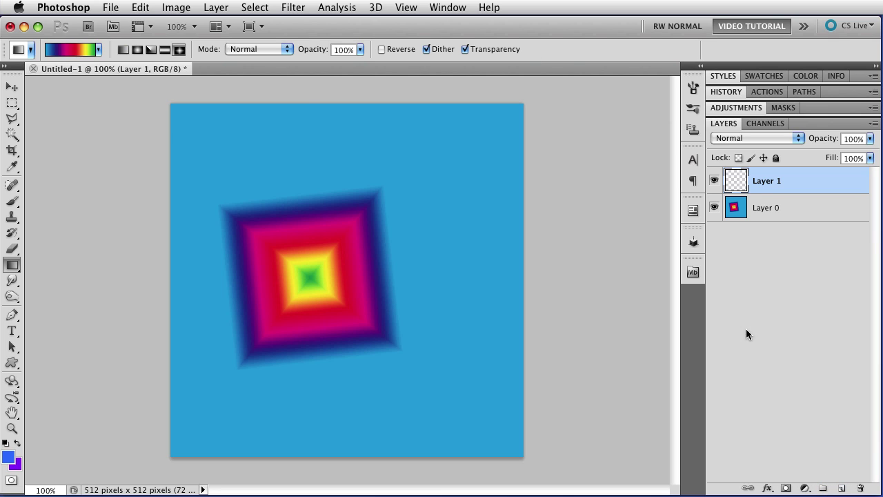
left_click(714, 207)
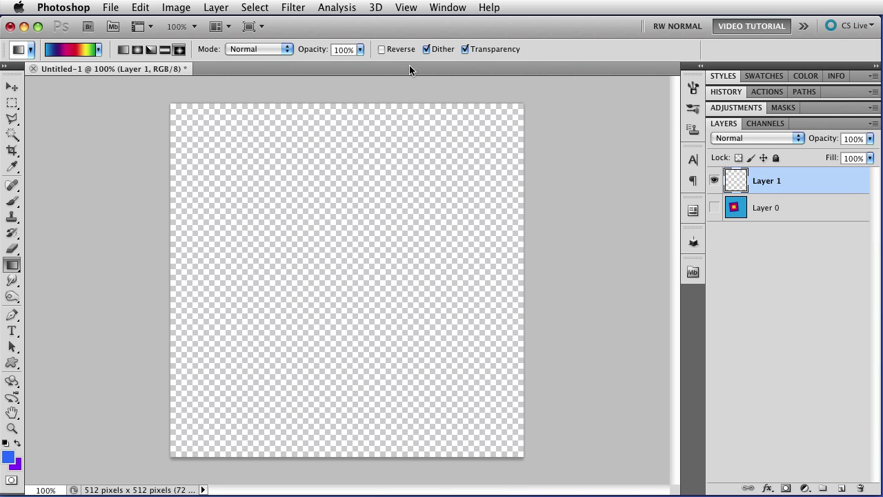
Draw two overlapping diamond gradients with the Foreground to Background Stripes preset, one left of centre and one toward the lower-right corner.
left_click(97, 49)
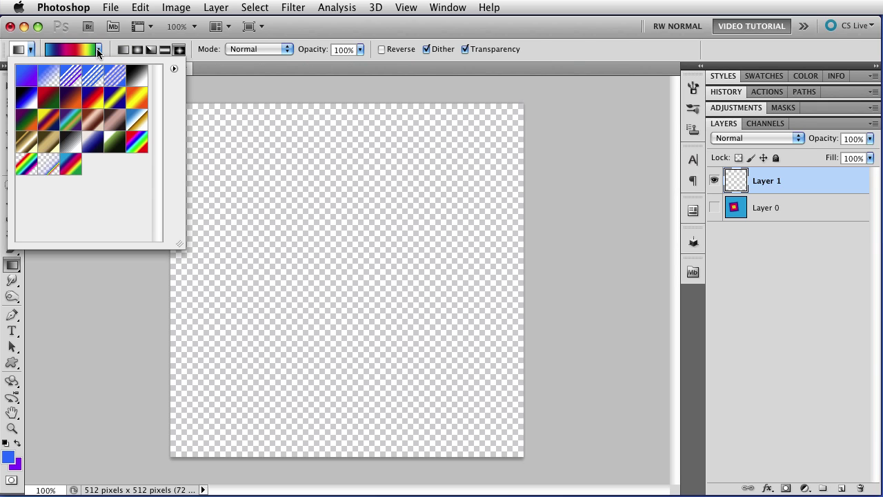
left_click(69, 76)
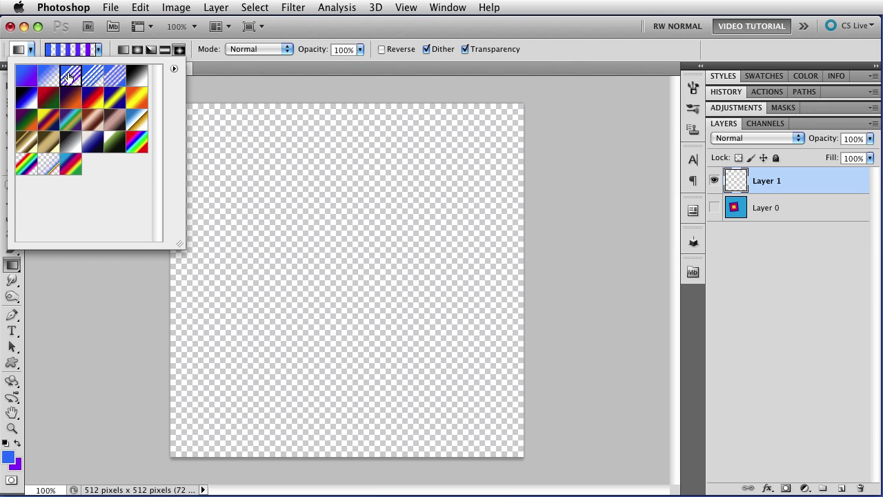
left_click(99, 49)
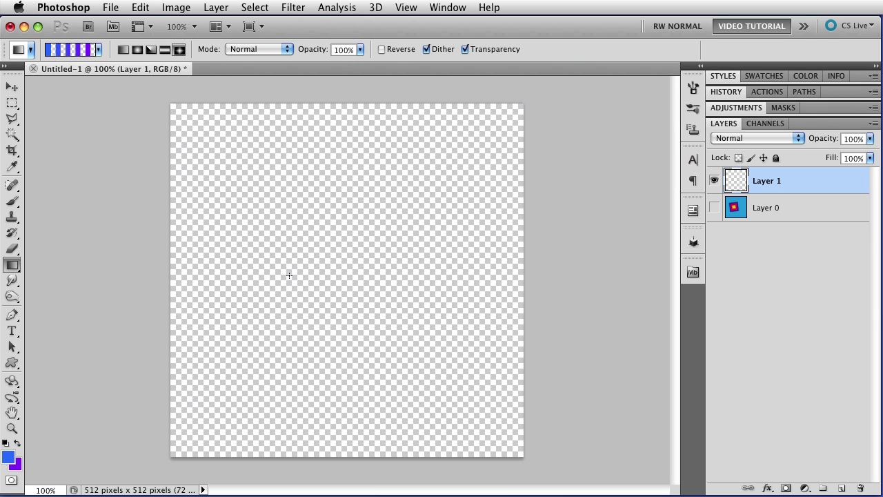
left_click_drag(289, 275, 288, 123)
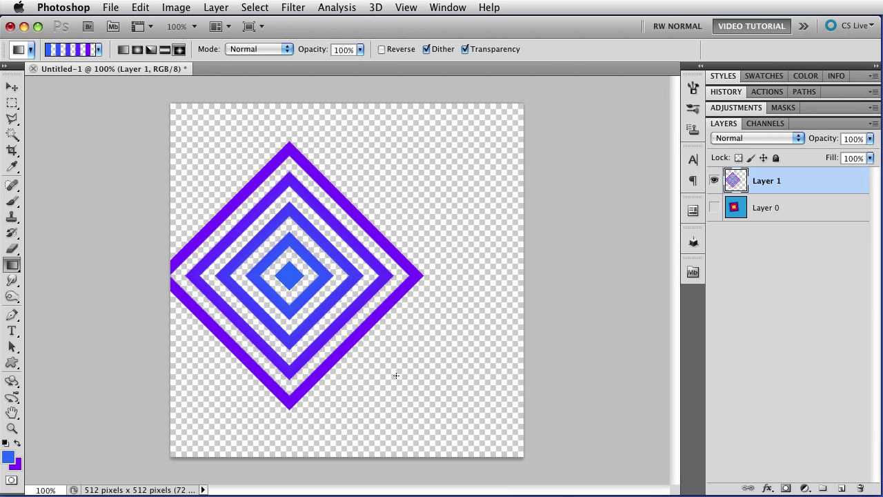
left_click_drag(396, 378, 491, 471)
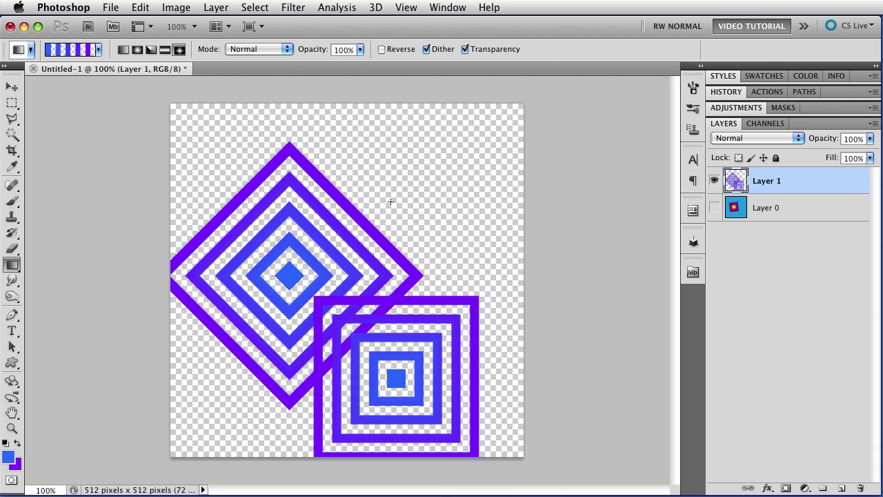
Draw a diamond gradient from near the canvas centre with Transparency off, and overlay a rotated striped one from the same point with Transparency on.
left_click(466, 49)
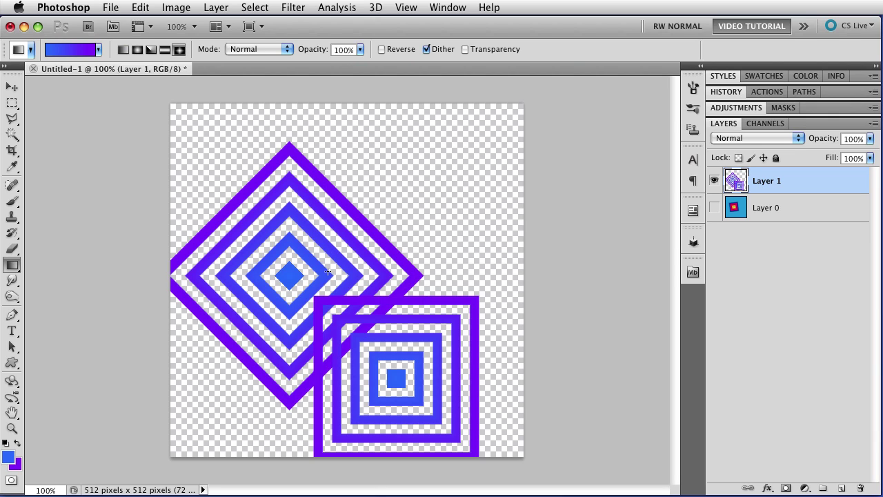
left_click_drag(332, 268, 456, 147)
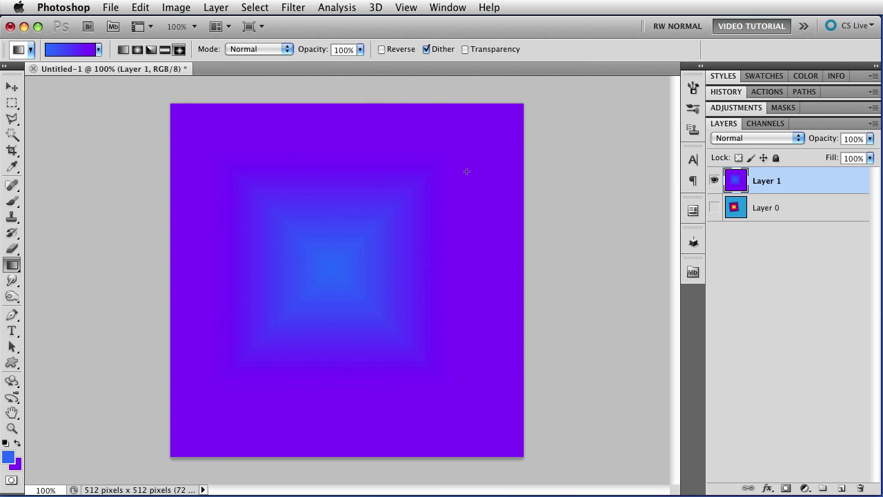
left_click(465, 49)
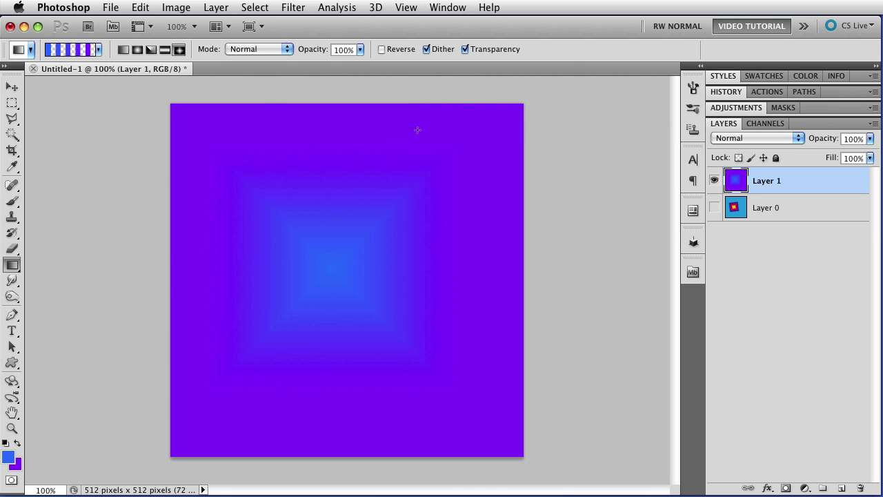
left_click_drag(334, 271, 321, 121)
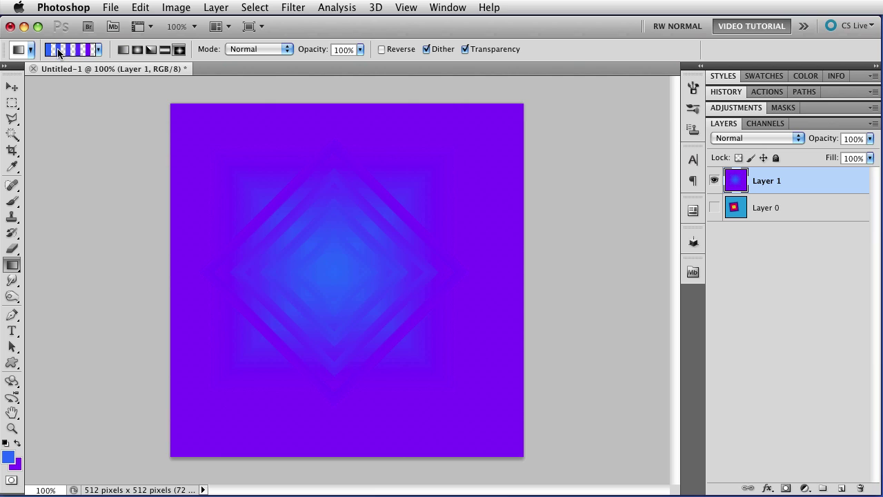
Open the Foreground to Background Stripes gradient in the Gradient Editor.
left_click(86, 50)
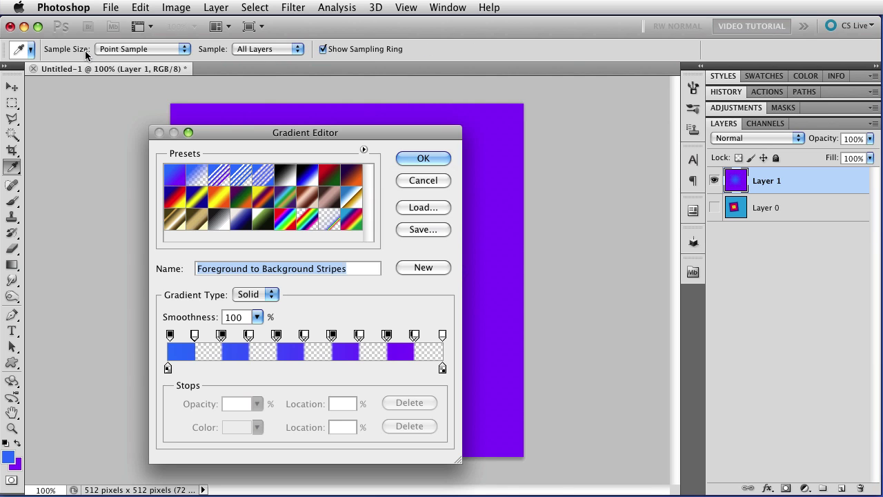